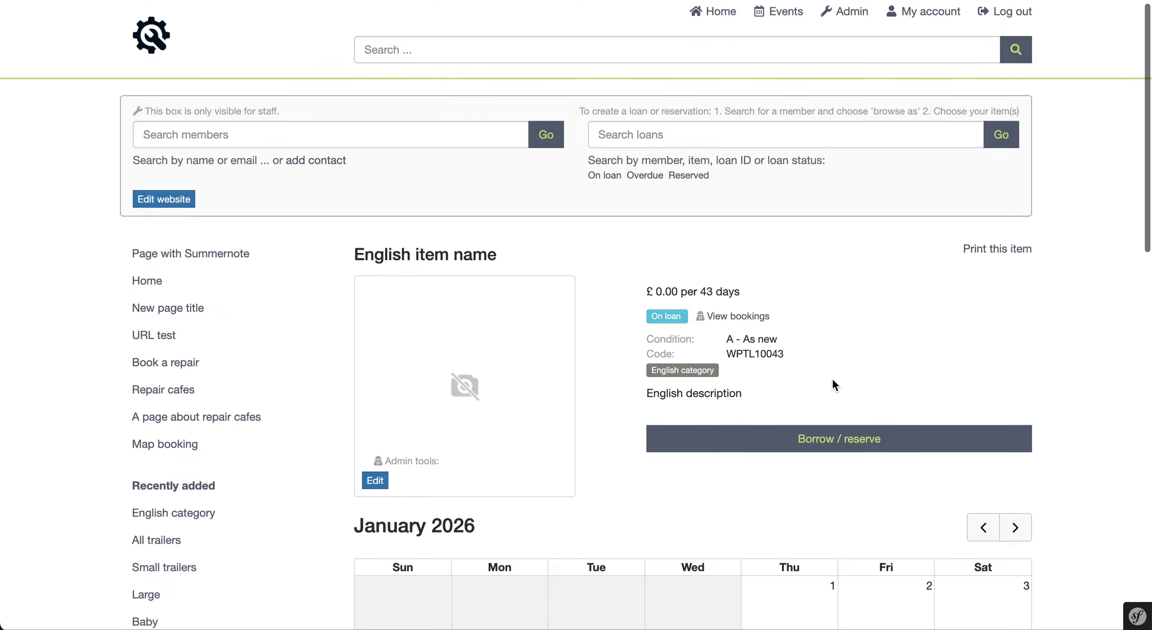
{"action": "scroll", "coordinate": [832, 378], "scroll_direction": "down", "scroll_amount": 3}
{"action": "scroll", "coordinate": [831, 378], "scroll_direction": "down", "scroll_amount": 15}
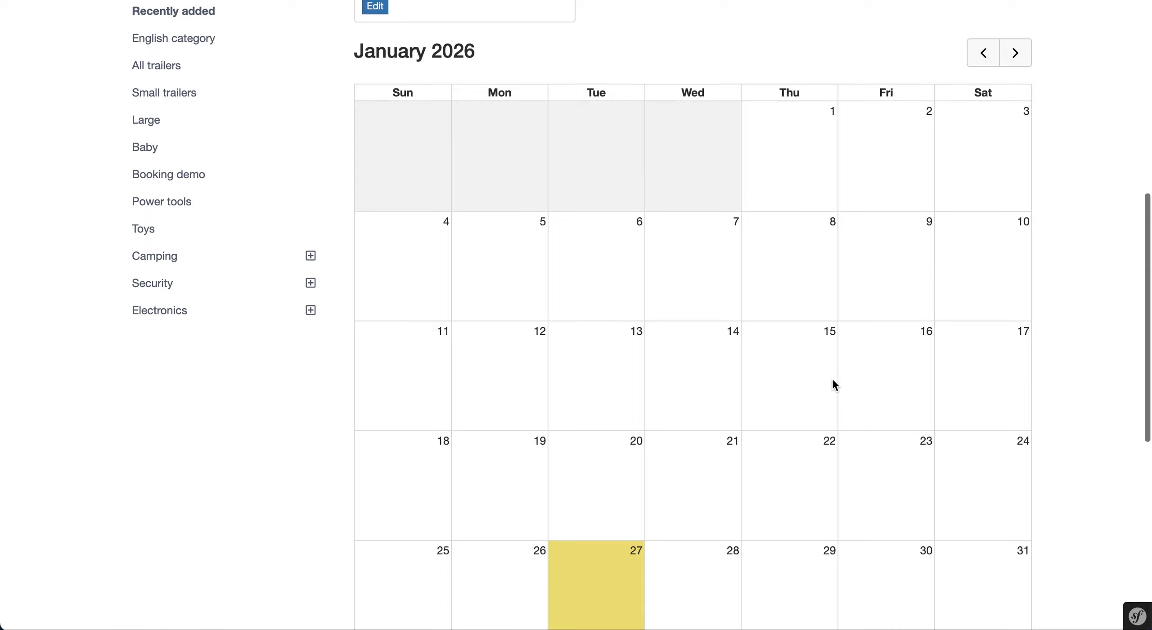
{"action": "scroll", "coordinate": [832, 383], "scroll_direction": "up", "scroll_amount": 18}
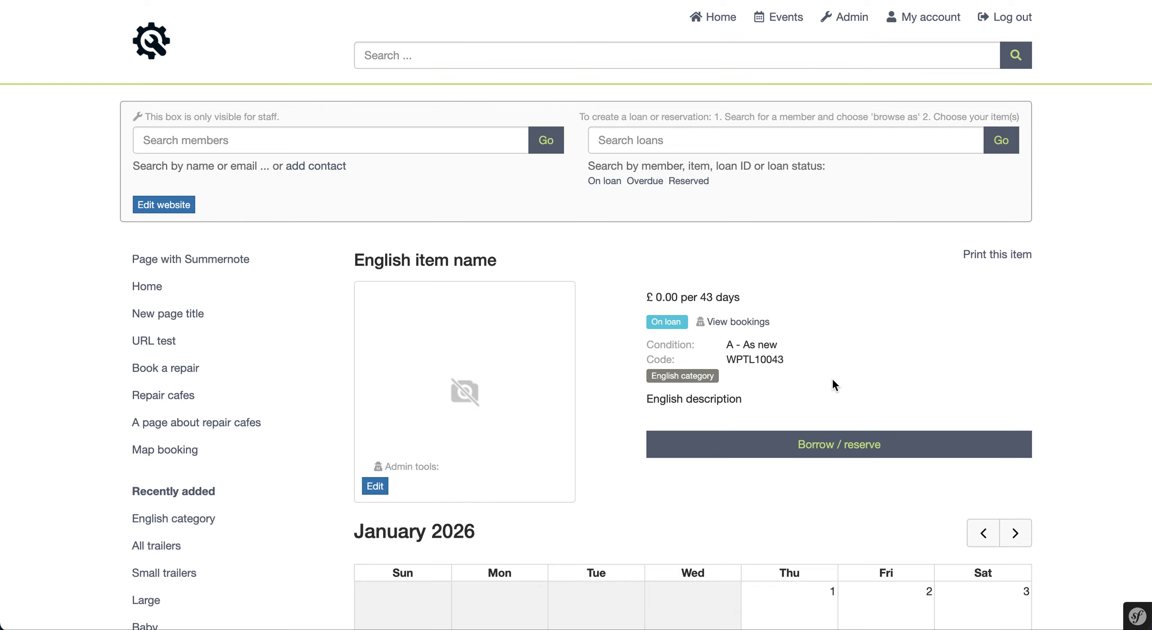
- Open the Member site settings in the admin area without setting a working site
{"action": "left_click", "coordinate": [849, 17]}
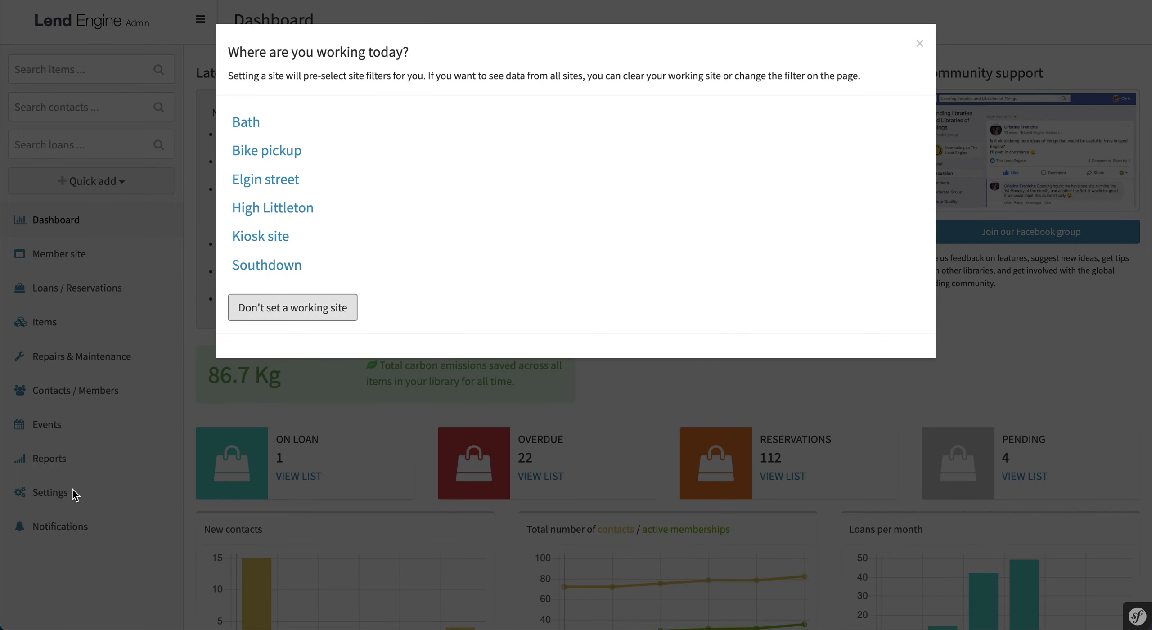
{"action": "left_click", "coordinate": [279, 310]}
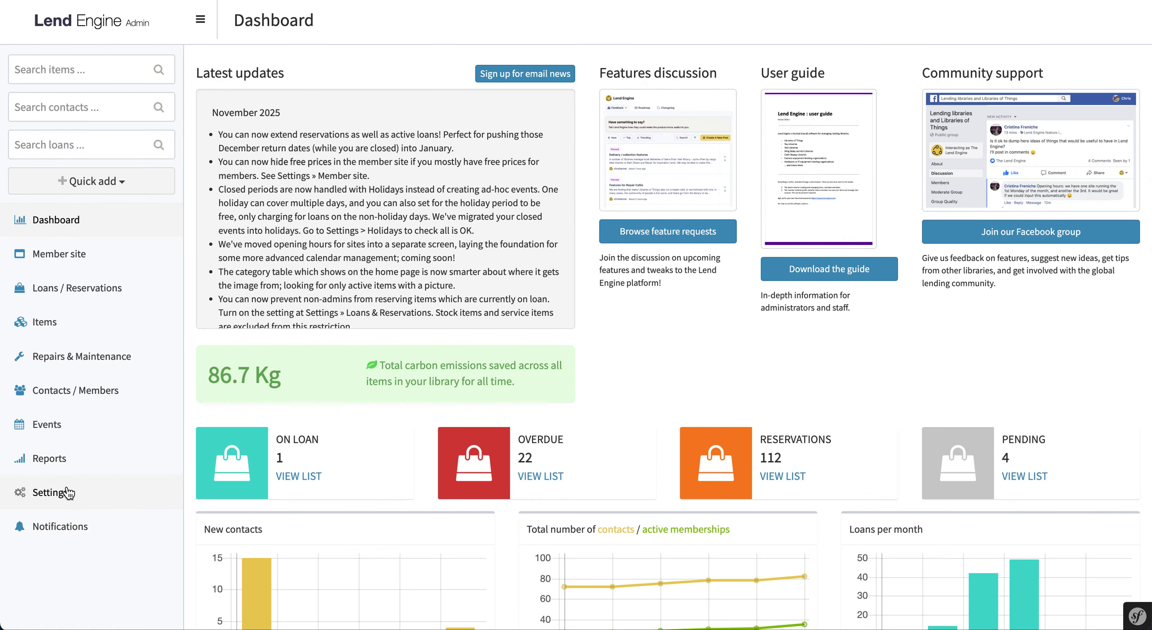
{"action": "left_click", "coordinate": [67, 492]}
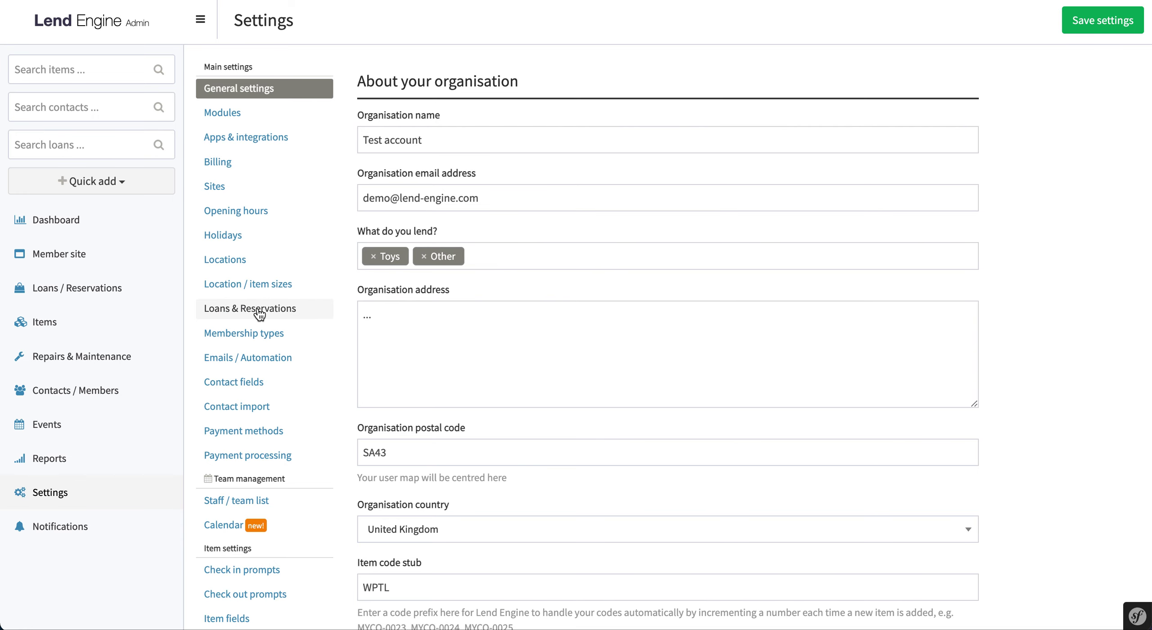
{"action": "scroll", "coordinate": [259, 314], "scroll_direction": "down", "scroll_amount": 7}
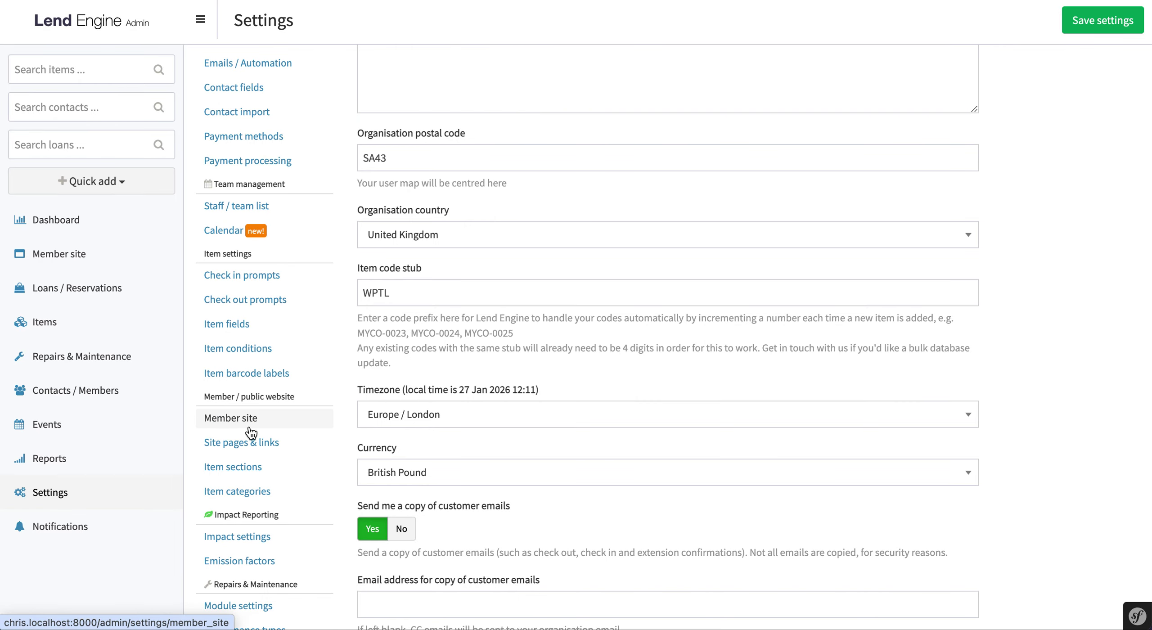
{"action": "left_click", "coordinate": [248, 428]}
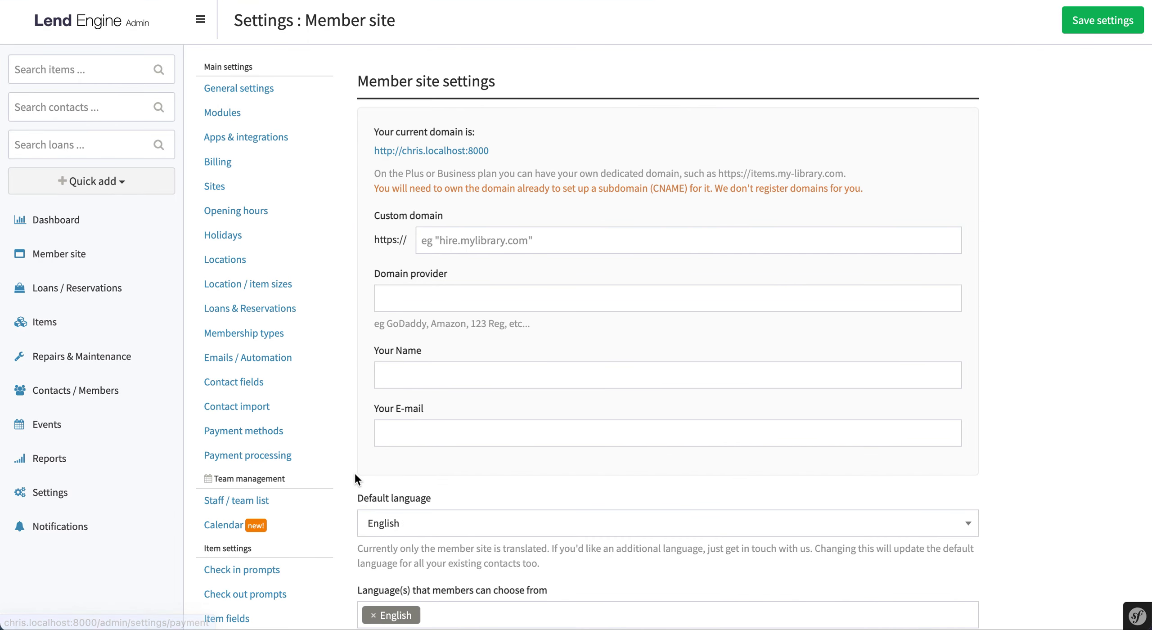
{"action": "scroll", "coordinate": [355, 471], "scroll_direction": "down", "scroll_amount": 5}
{"action": "scroll", "coordinate": [355, 474], "scroll_direction": "down", "scroll_amount": 1}
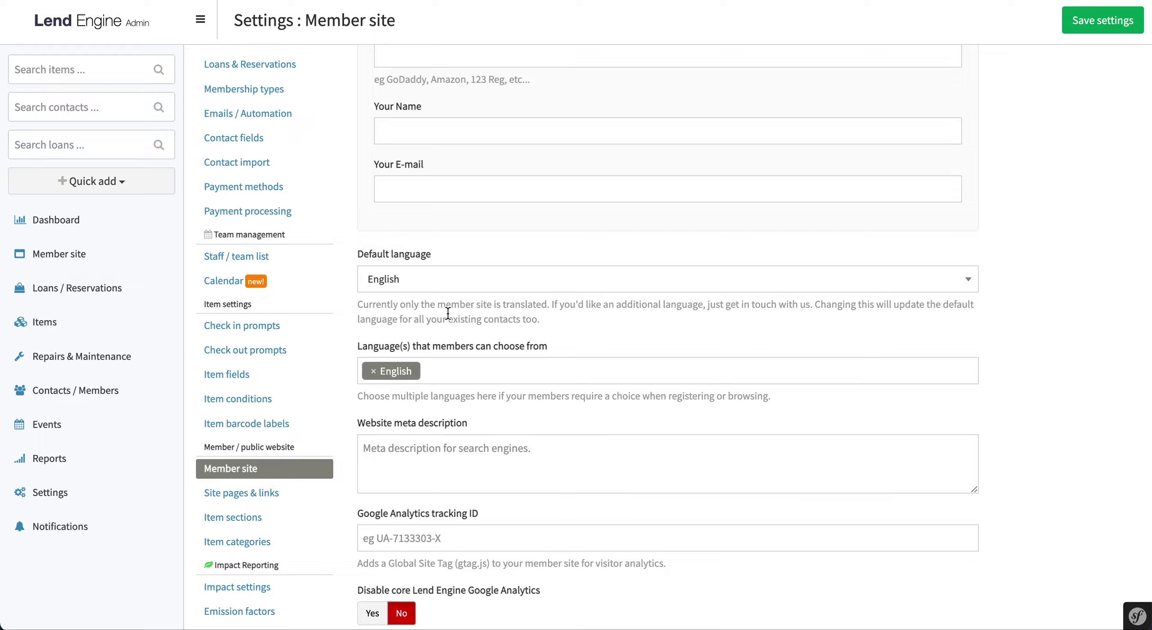
- Add Espanol and Nederlands to the languages that members can choose from and save the settings
{"action": "left_click", "coordinate": [483, 371]}
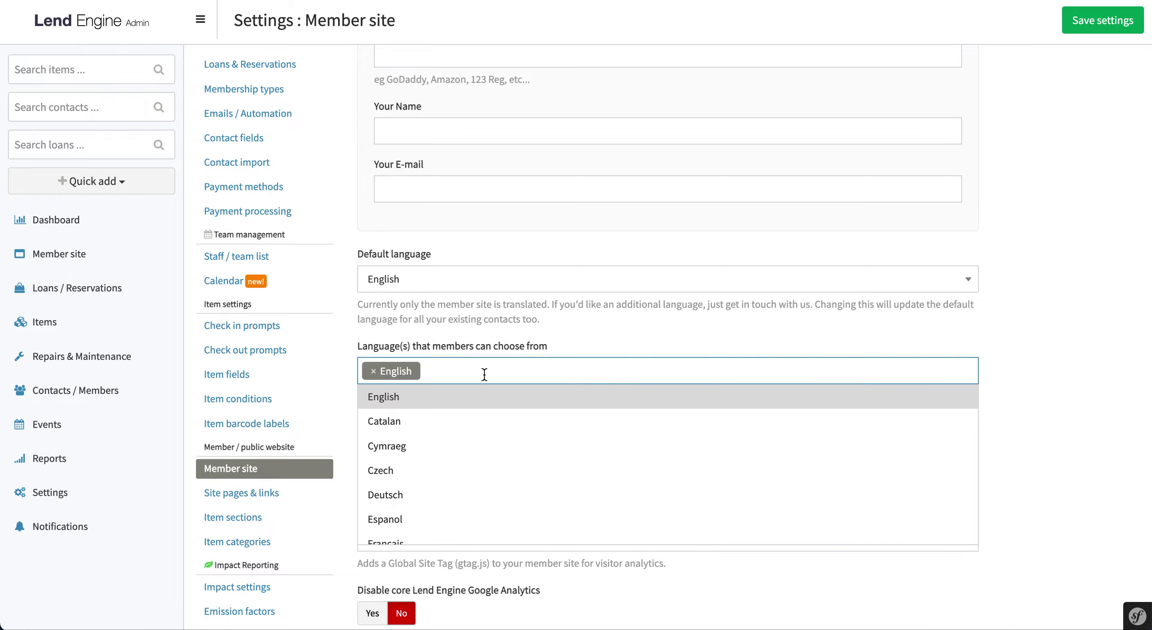
{"action": "left_click", "coordinate": [466, 518]}
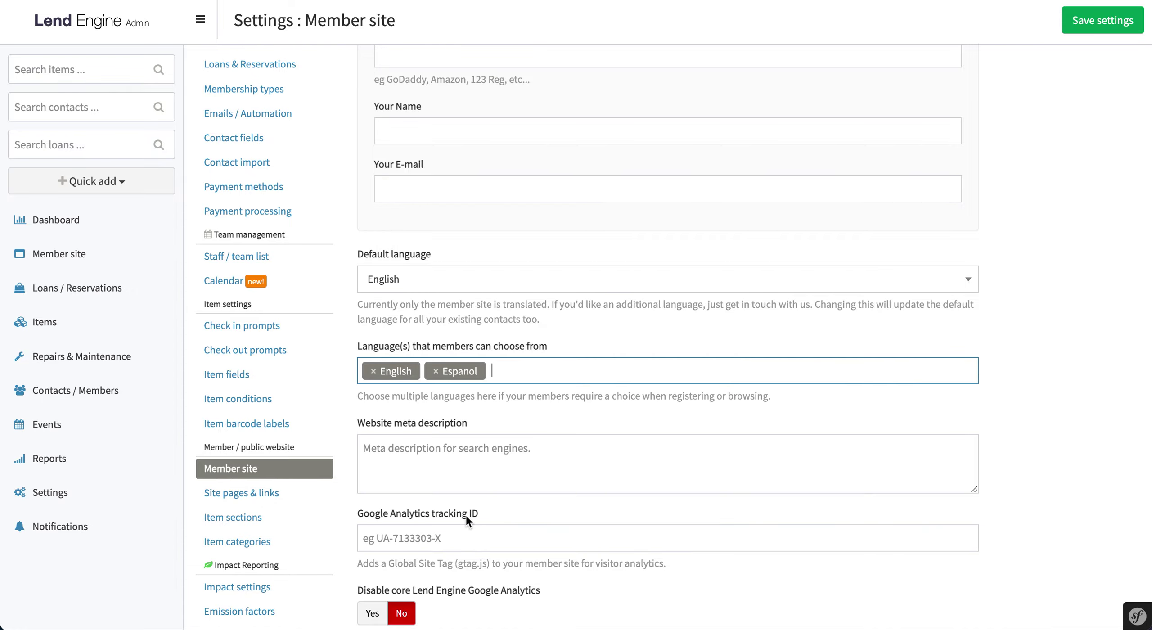
{"action": "left_click", "coordinate": [522, 373]}
{"action": "scroll", "coordinate": [522, 458], "scroll_direction": "down", "scroll_amount": 3}
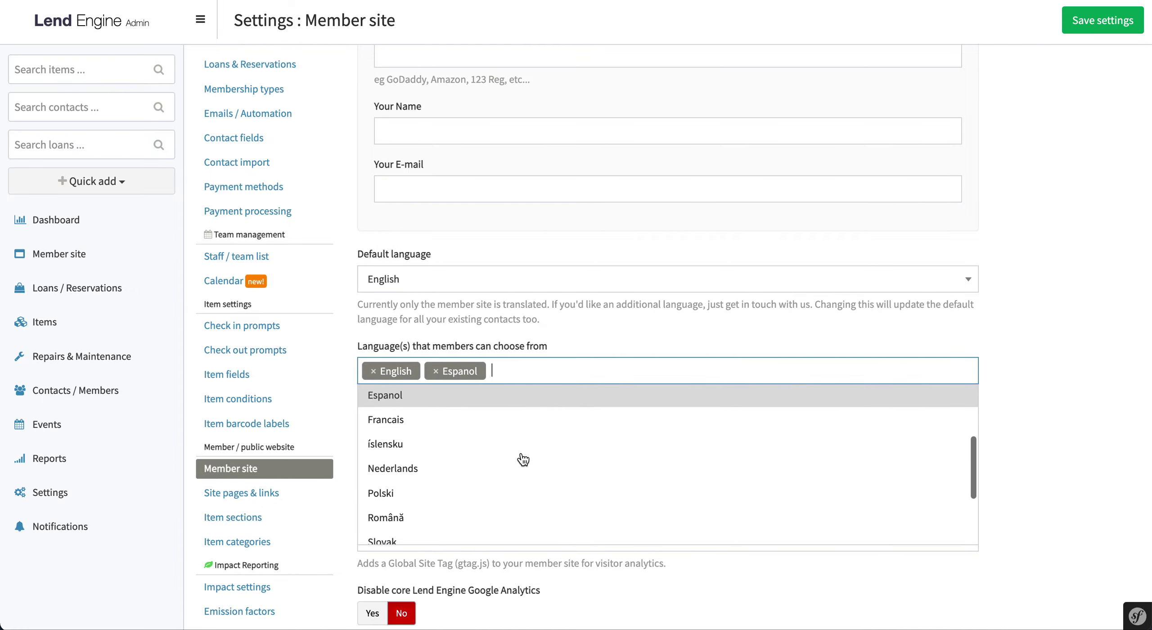
{"action": "scroll", "coordinate": [522, 458], "scroll_direction": "down", "scroll_amount": 1}
{"action": "left_click", "coordinate": [532, 441]}
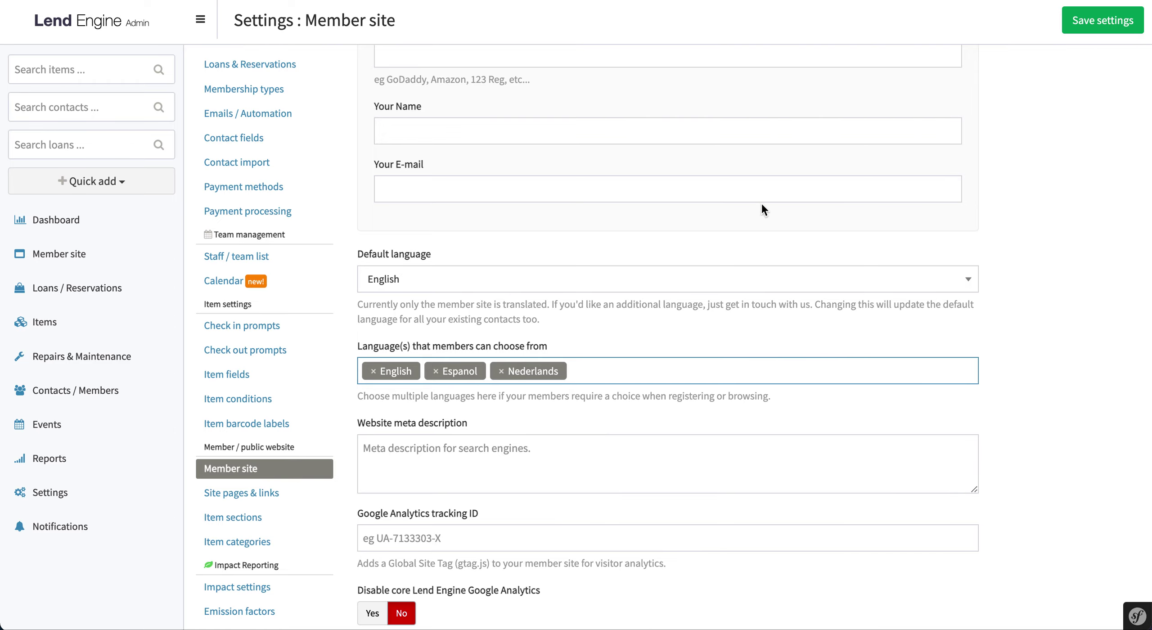
{"action": "left_click", "coordinate": [1102, 20]}
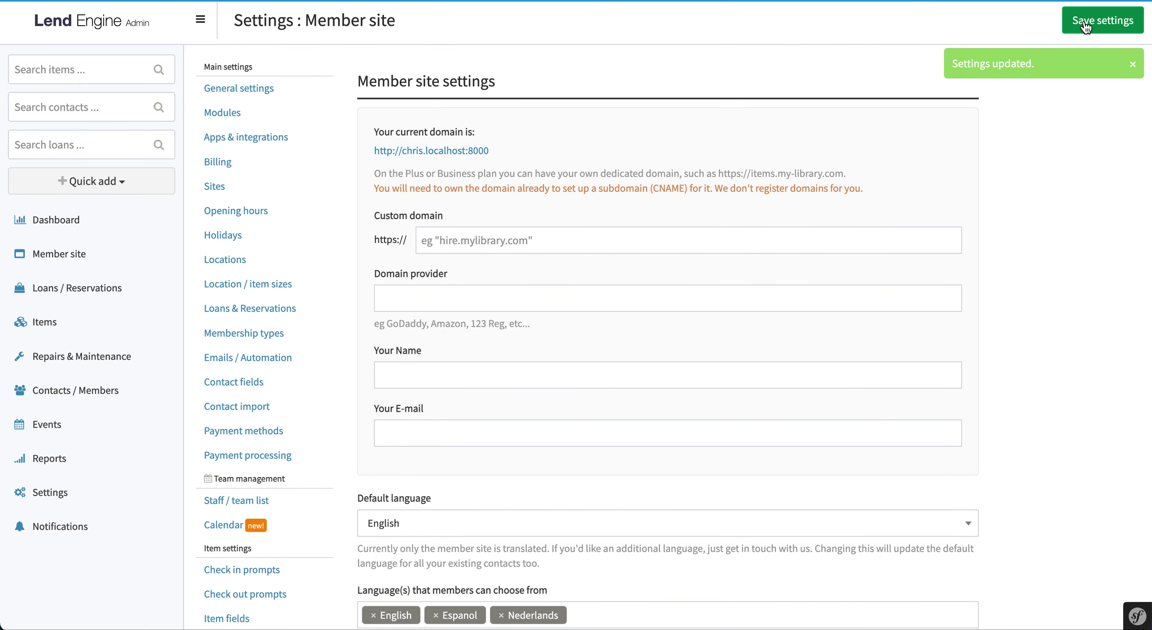
- Open the member site and go to its /register page
{"action": "left_click", "coordinate": [98, 251]}
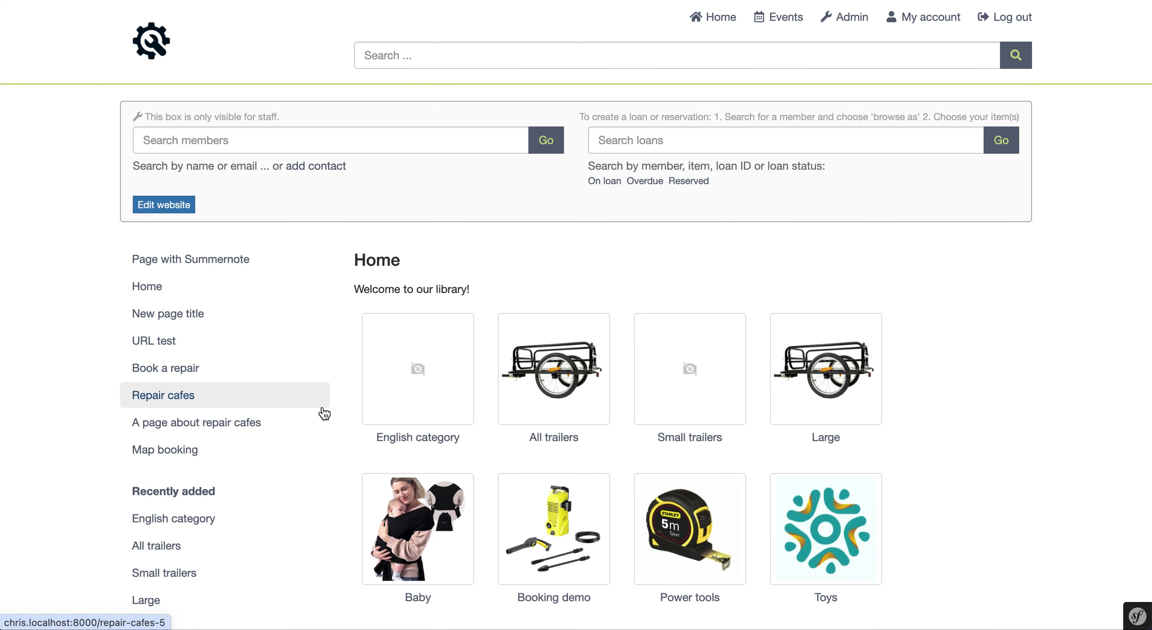
{"action": "scroll", "coordinate": [324, 413], "scroll_direction": "down", "scroll_amount": 5}
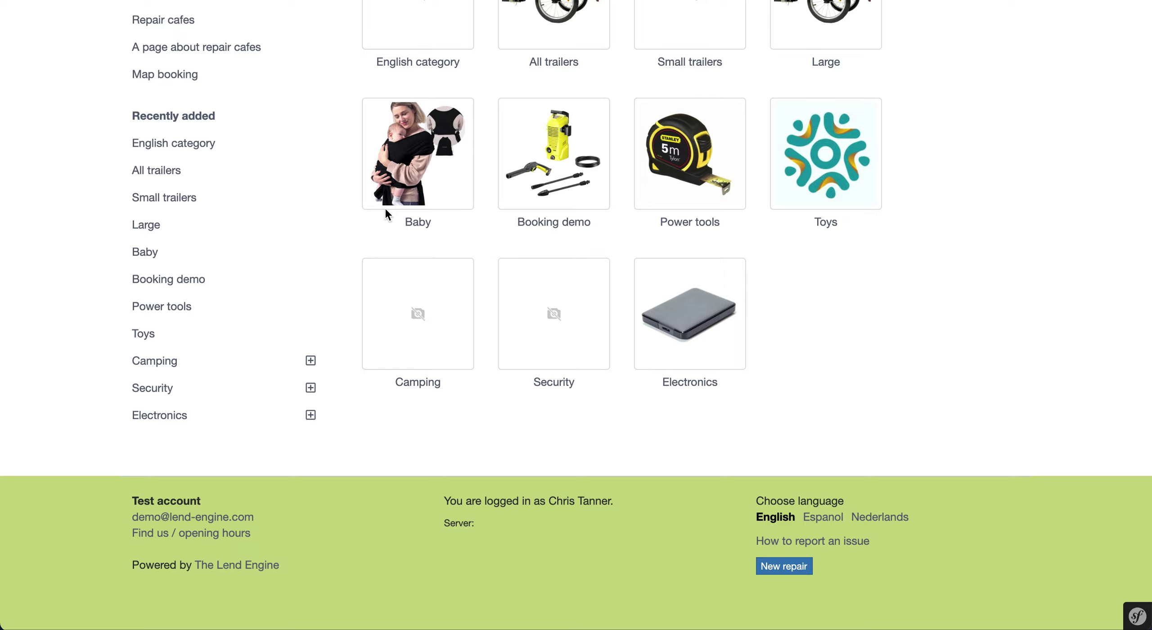
{"action": "key", "text": "super+l"}
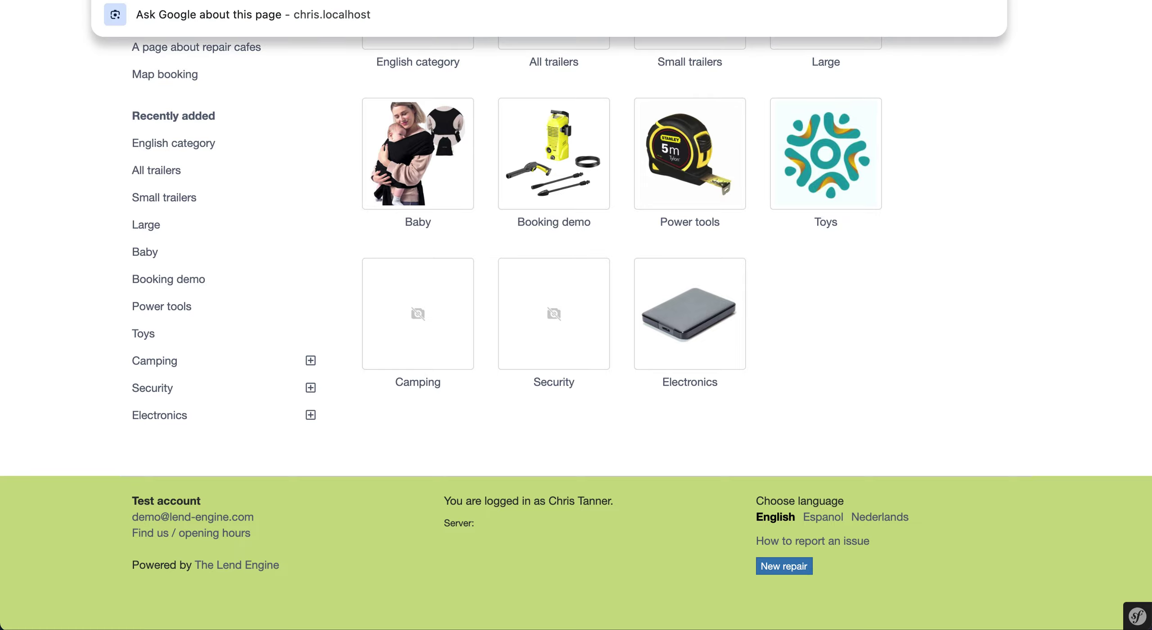
{"action": "key", "text": "Right"}
{"action": "type", "text": "/register"}
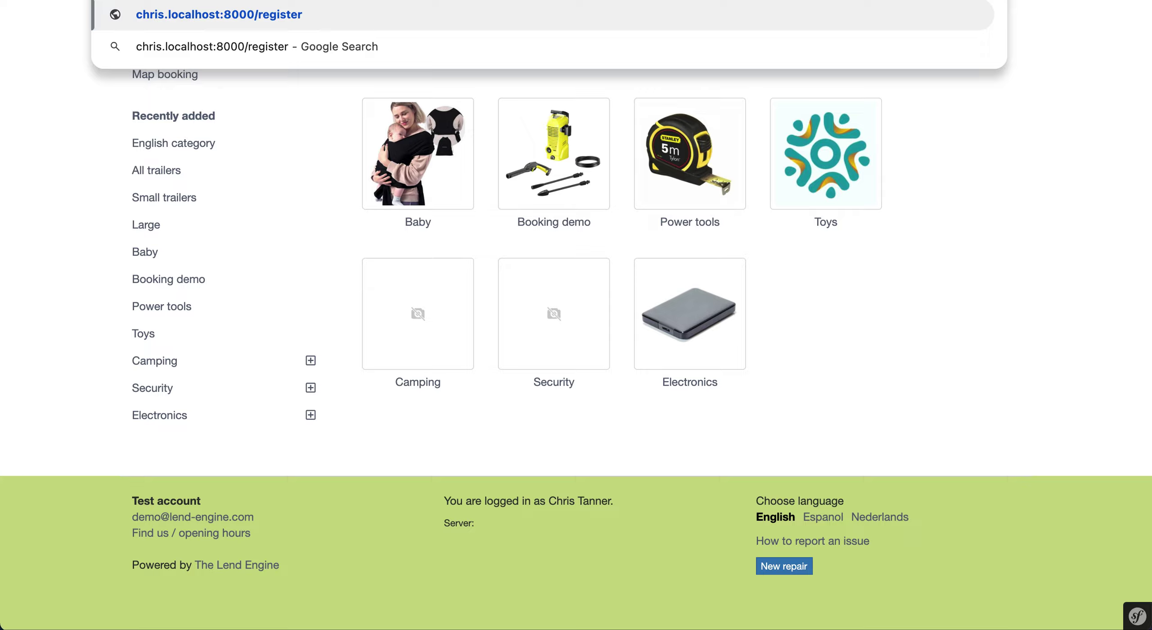
{"action": "key", "text": "Return"}
- Examine the preferred language choices on the registration form
{"action": "scroll", "coordinate": [727, 266], "scroll_direction": "down", "scroll_amount": 5}
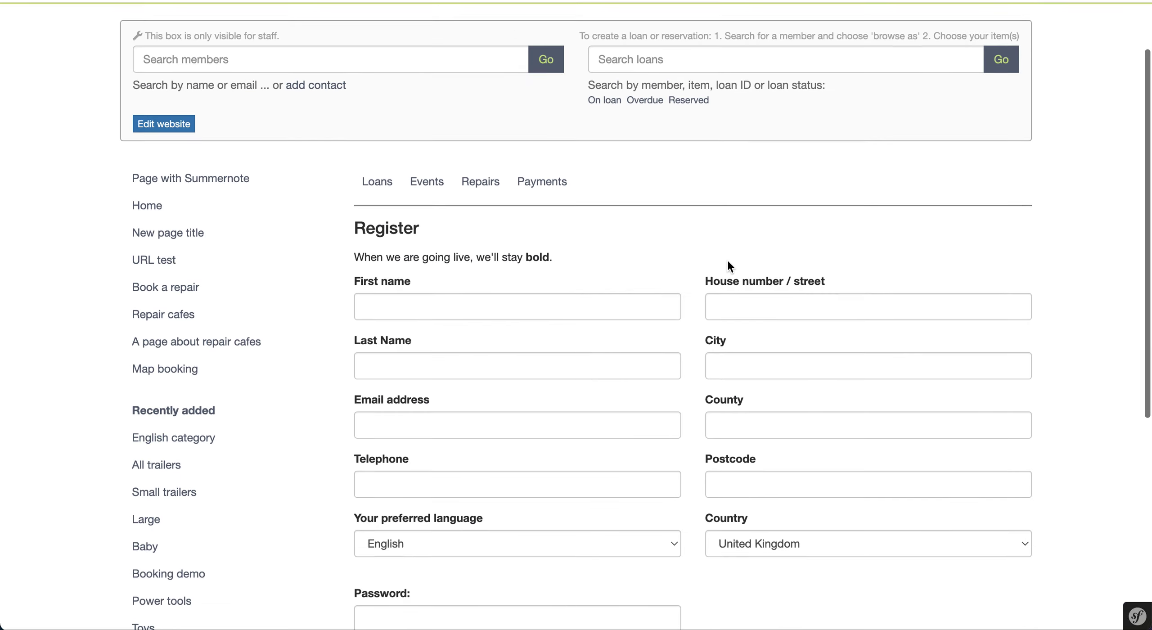
{"action": "scroll", "coordinate": [728, 261], "scroll_direction": "down", "scroll_amount": 1}
{"action": "scroll", "coordinate": [727, 261], "scroll_direction": "down", "scroll_amount": 1}
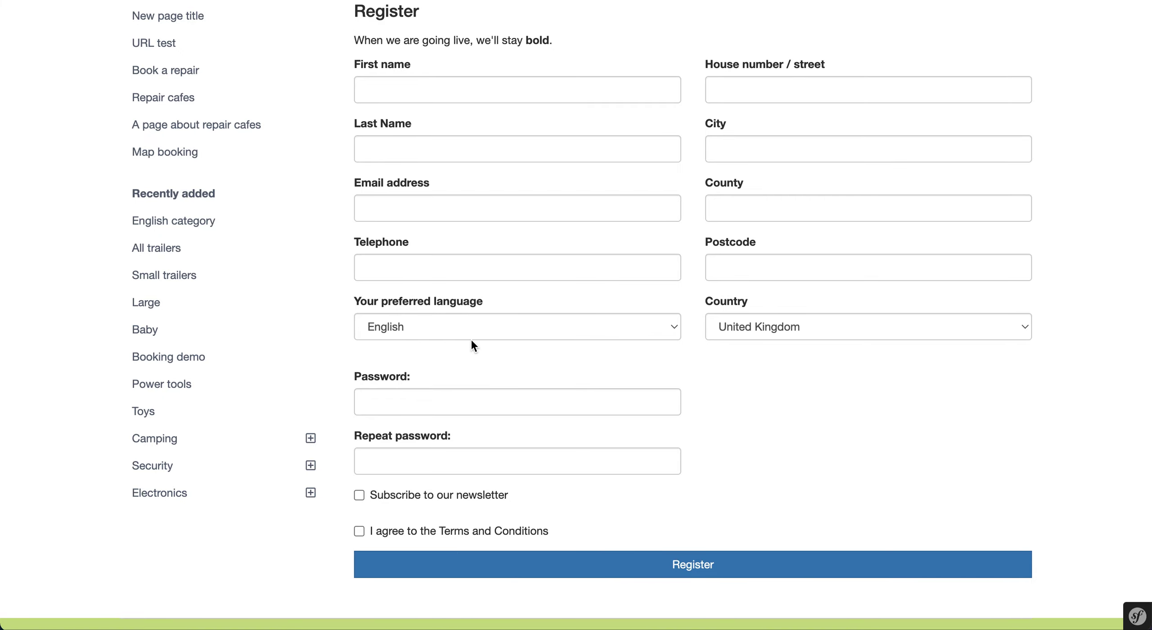
{"action": "left_click", "coordinate": [493, 328]}
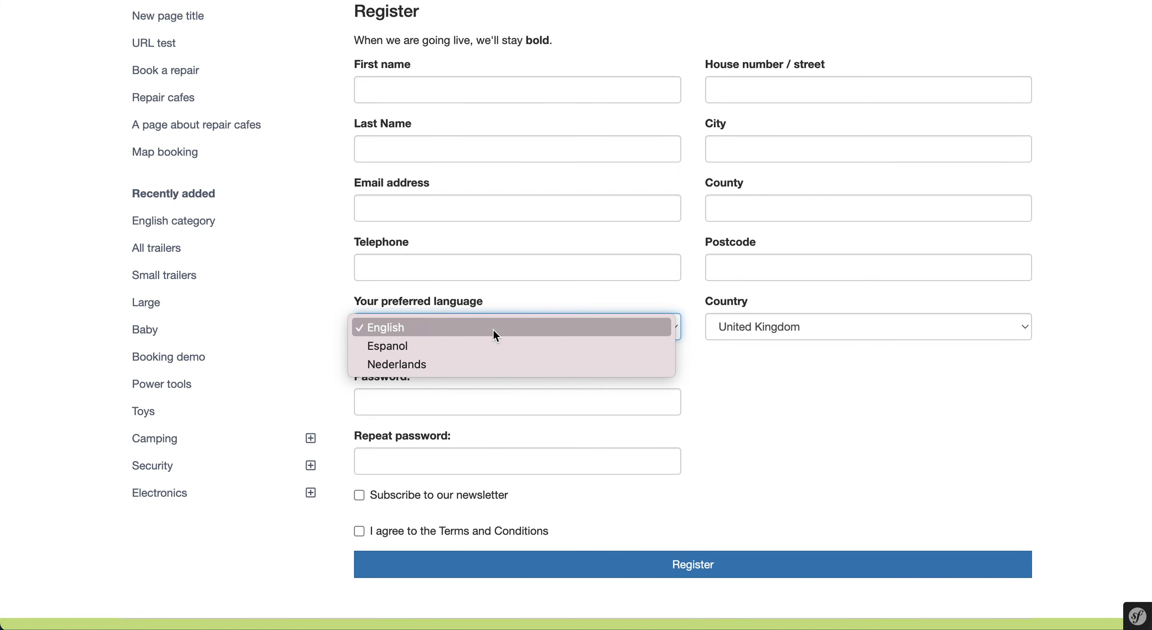
{"action": "left_click", "coordinate": [782, 373]}
{"action": "left_click", "coordinate": [783, 374]}
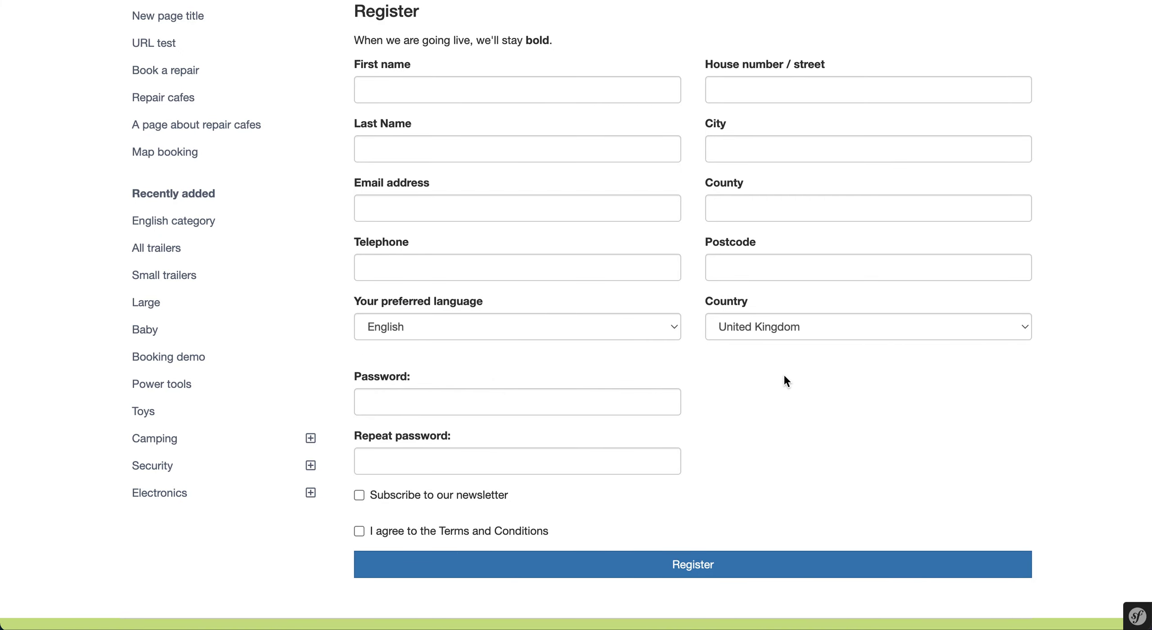
- Switch the member site's display language to Espanol
{"action": "scroll", "coordinate": [783, 380], "scroll_direction": "down", "scroll_amount": 4}
{"action": "left_click", "coordinate": [821, 518]}
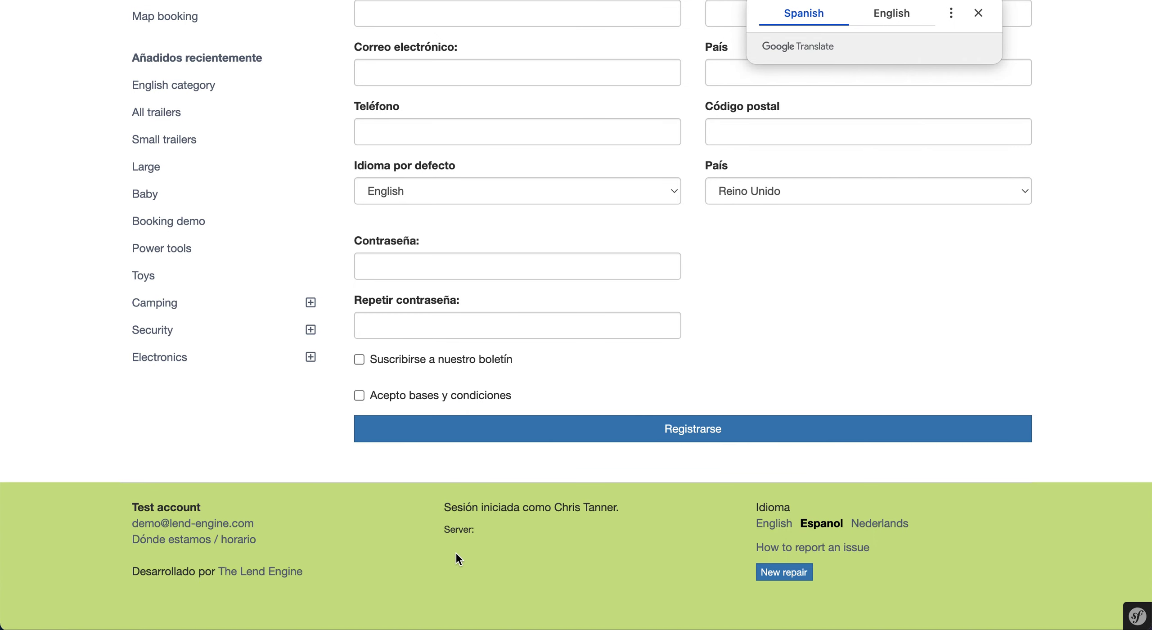
{"action": "left_click", "coordinate": [151, 570]}
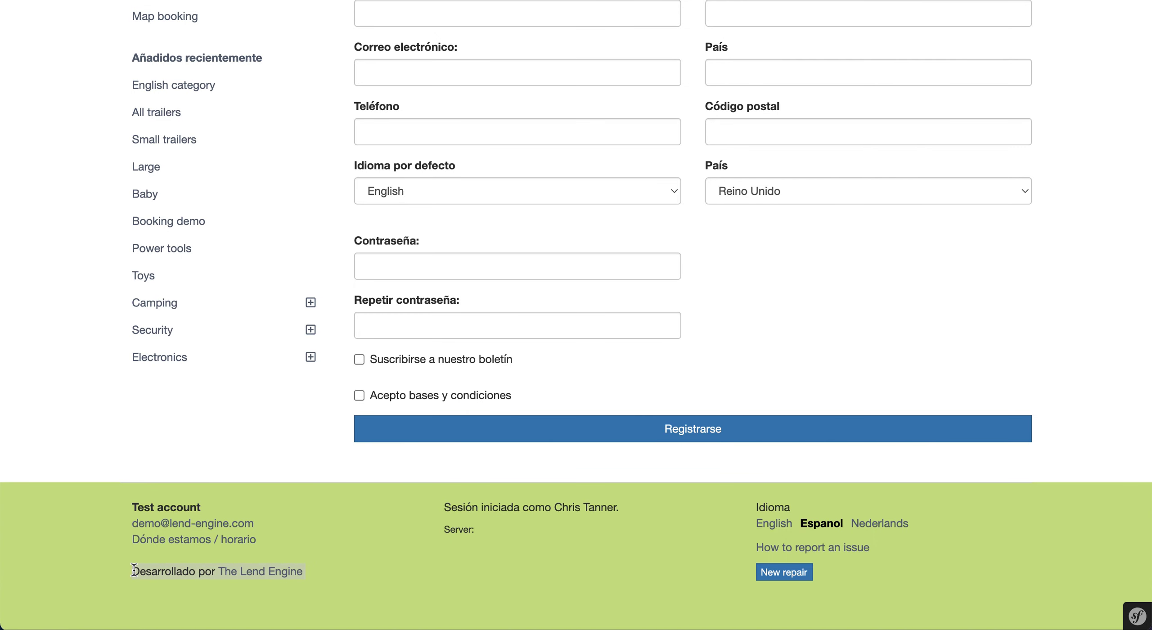
{"action": "left_click", "coordinate": [182, 539]}
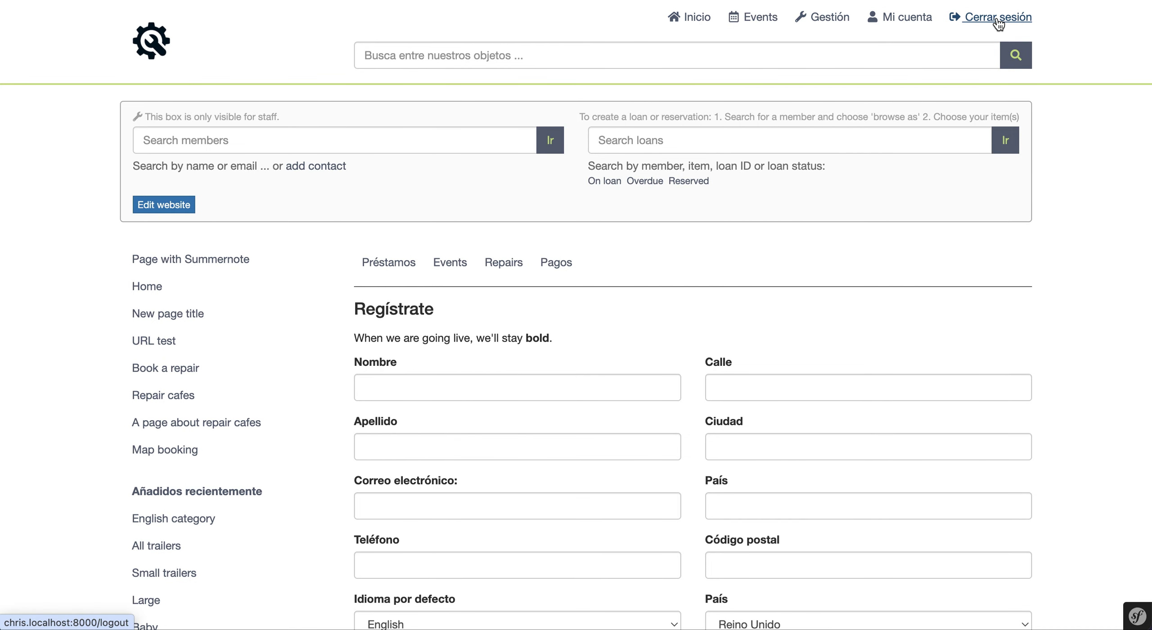
- Examine the Spanish versions of the member's account page and the English category page
{"action": "left_click", "coordinate": [884, 19]}
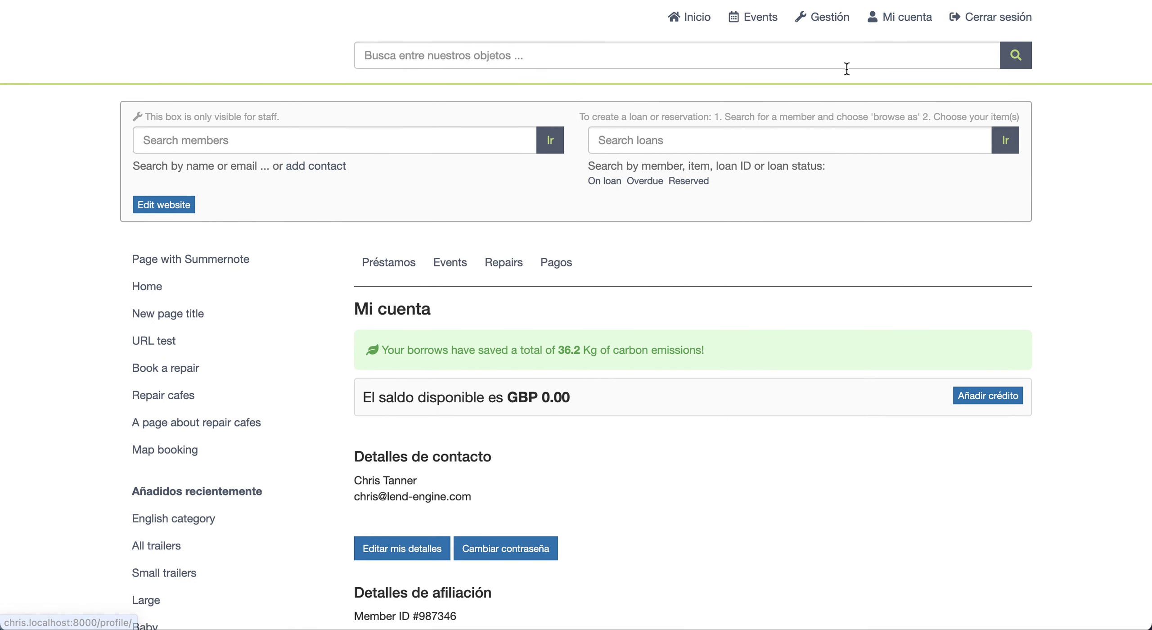
{"action": "scroll", "coordinate": [604, 341], "scroll_direction": "down", "scroll_amount": 2}
{"action": "scroll", "coordinate": [604, 343], "scroll_direction": "down", "scroll_amount": 2}
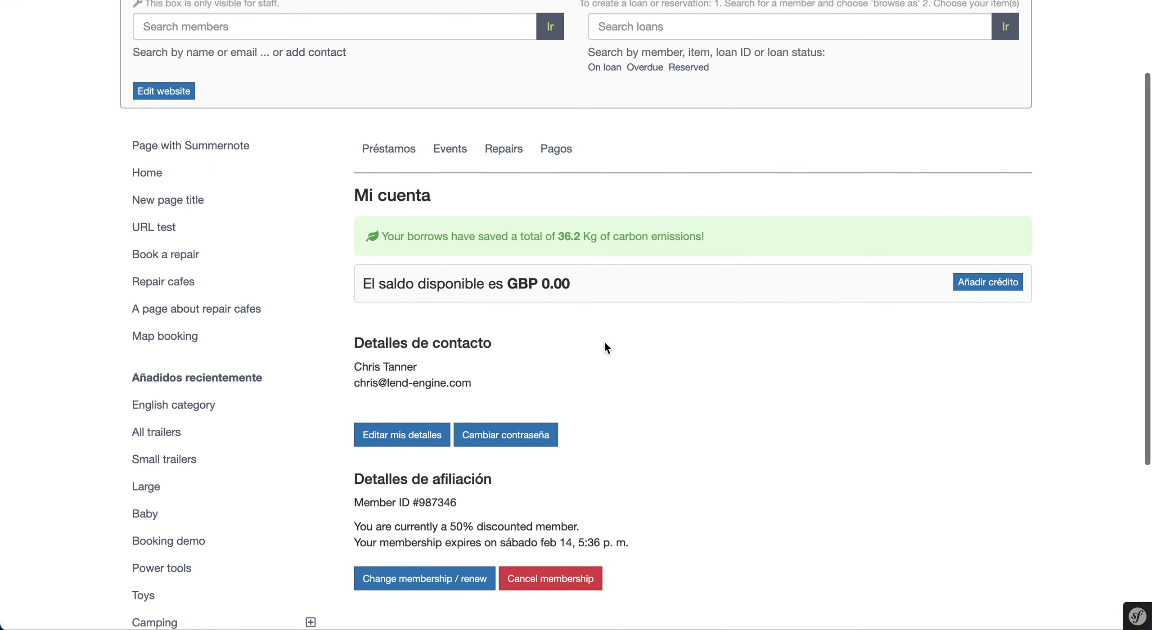
{"action": "scroll", "coordinate": [604, 343], "scroll_direction": "down", "scroll_amount": 2}
{"action": "scroll", "coordinate": [604, 343], "scroll_direction": "up", "scroll_amount": 2}
{"action": "scroll", "coordinate": [603, 340], "scroll_direction": "up", "scroll_amount": 1}
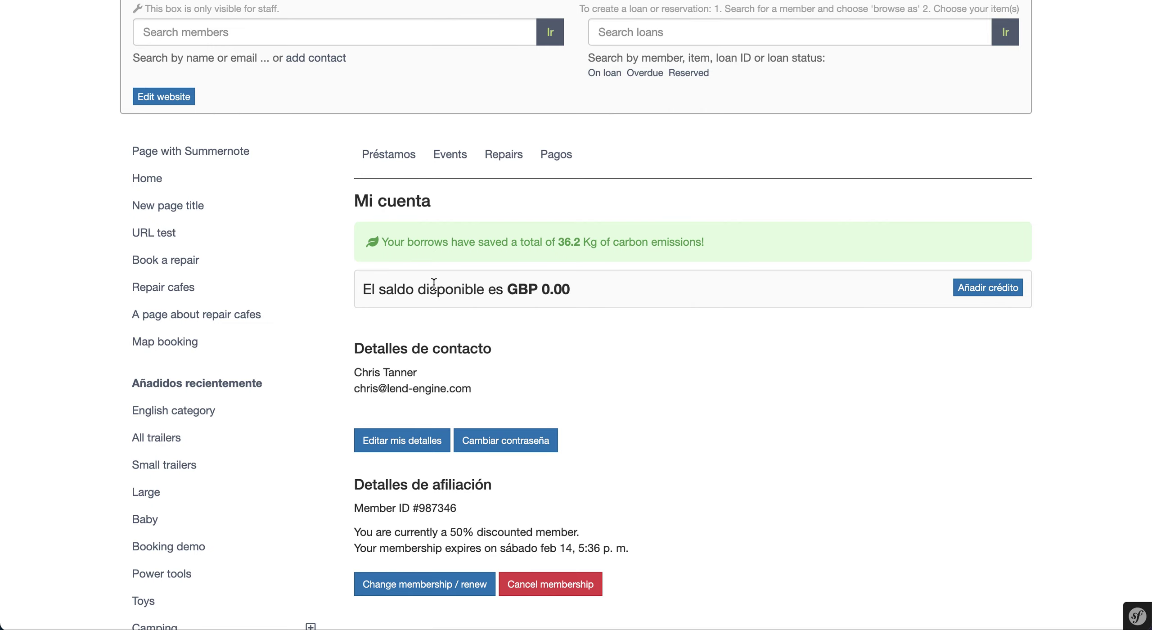
{"action": "scroll", "coordinate": [434, 283], "scroll_direction": "down", "scroll_amount": 3}
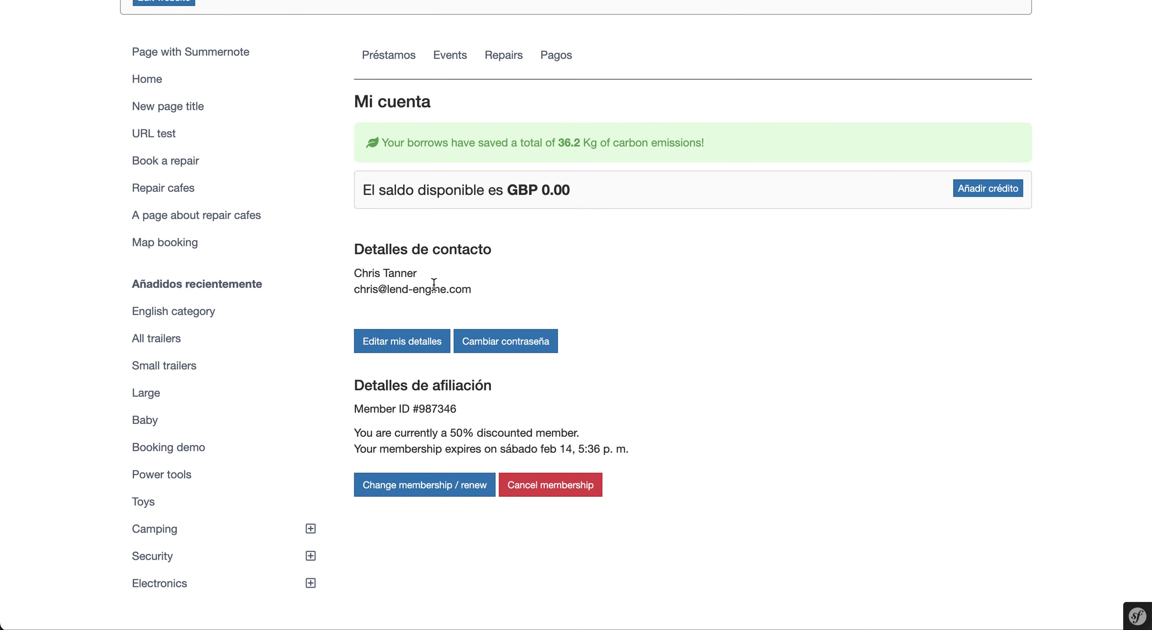
{"action": "left_click", "coordinate": [239, 320]}
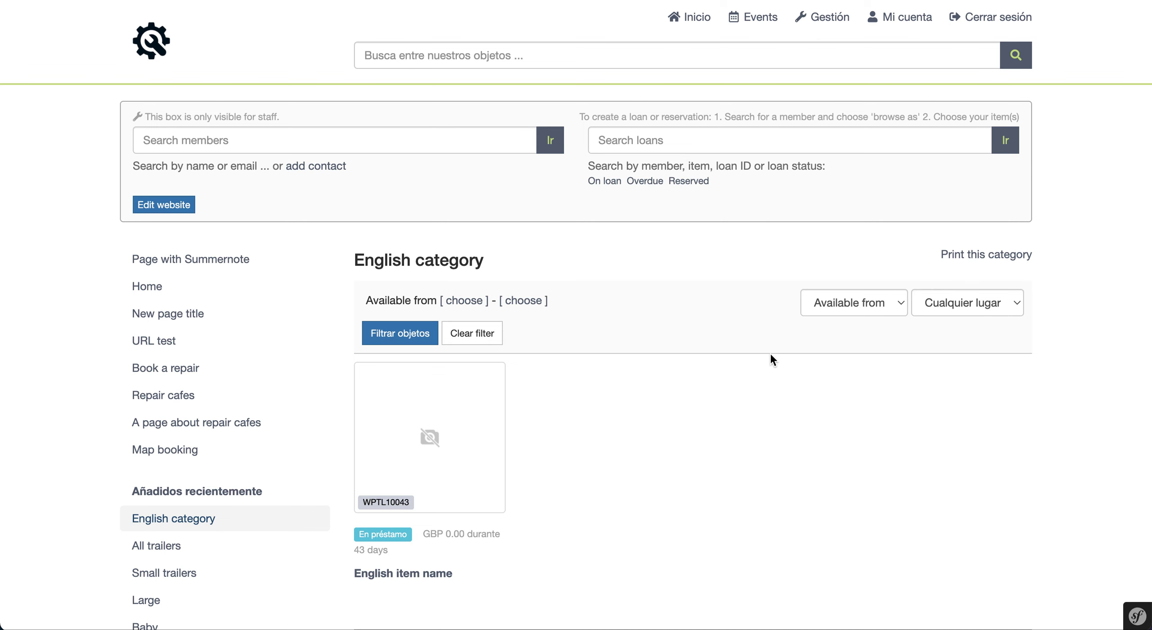
- Activate the Content translation module in the admin module settings
{"action": "scroll", "coordinate": [756, 458], "scroll_direction": "down", "scroll_amount": 8}
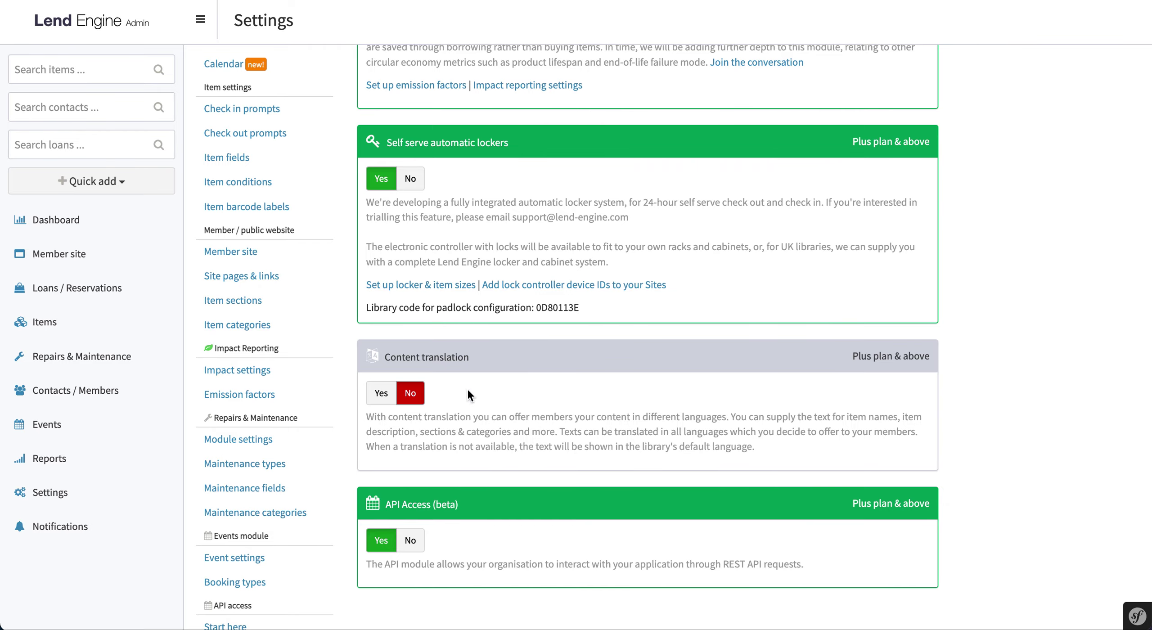
{"action": "left_click", "coordinate": [388, 394]}
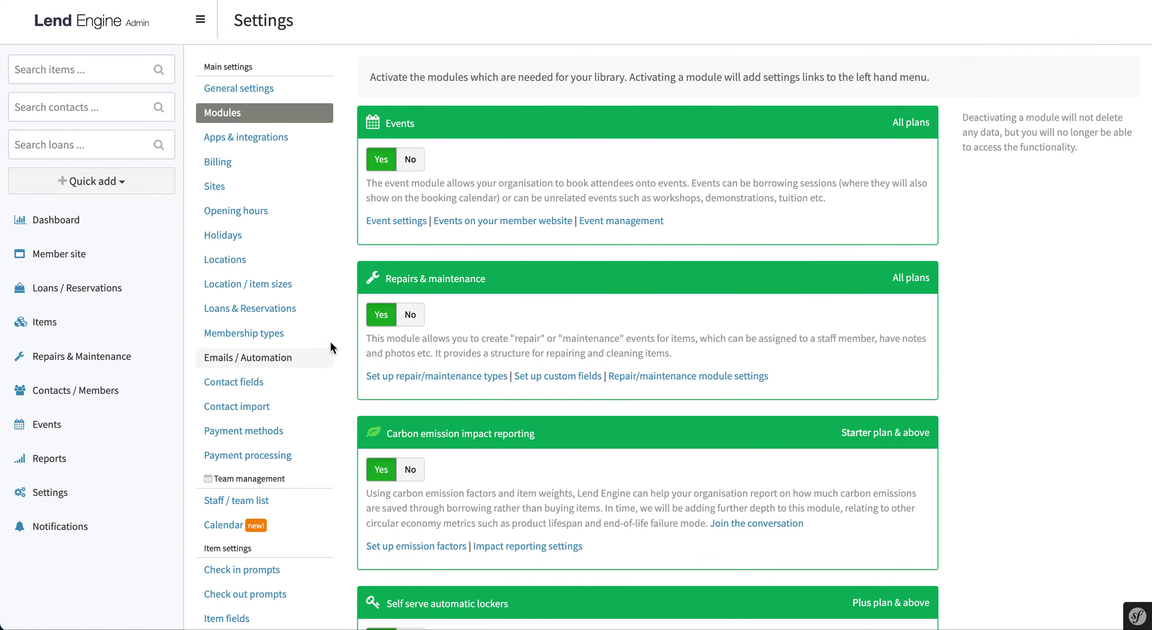
- Search the admin items for "english" and open the item "English item name" for editing
{"action": "left_click", "coordinate": [87, 73]}
{"action": "type", "text": "english"}
{"action": "key", "text": "Return"}
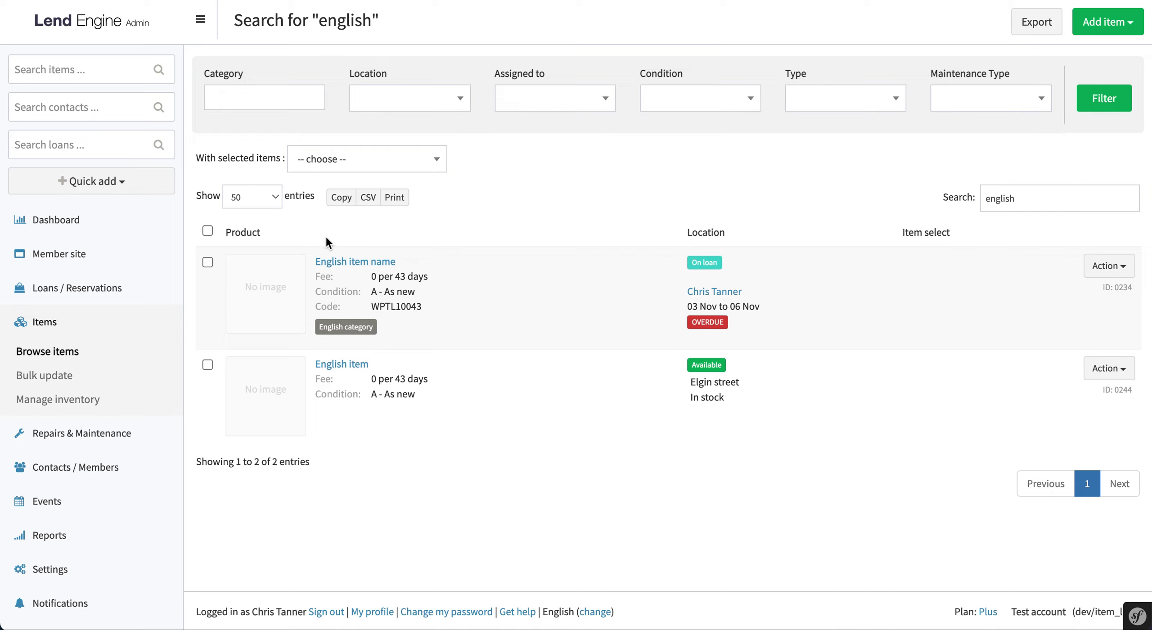
{"action": "left_click", "coordinate": [349, 261]}
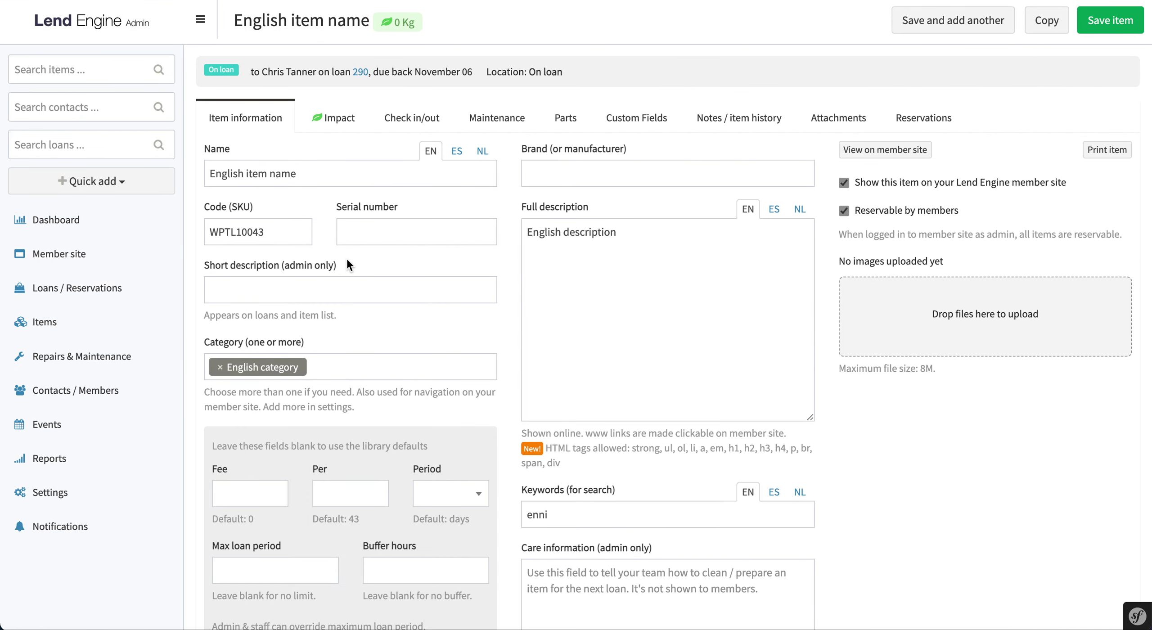
- Enter "Spanish name" as the item's Spanish name and "Spanish description" as its Spanish full description, then return to the English texts
{"action": "left_click", "coordinate": [456, 153]}
{"action": "left_click", "coordinate": [477, 153]}
{"action": "left_click", "coordinate": [432, 153]}
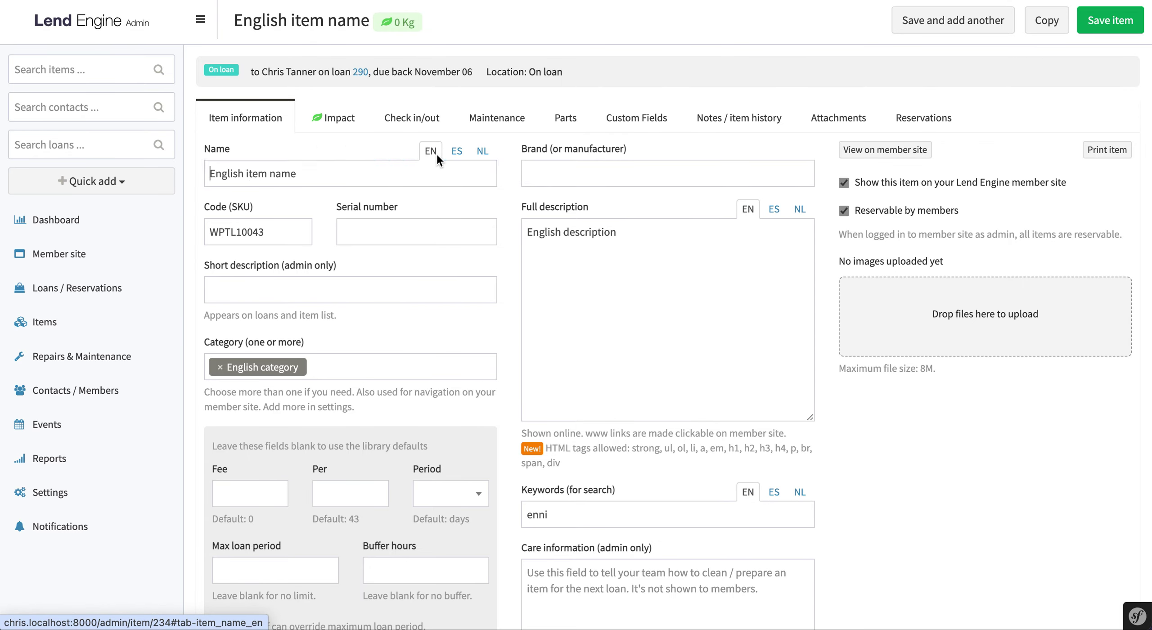
{"action": "left_click", "coordinate": [456, 153]}
{"action": "left_click", "coordinate": [386, 171]}
{"action": "type", "text": "Spanish name"}
{"action": "left_click", "coordinate": [661, 264]}
{"action": "type", "text": "Spanish "}
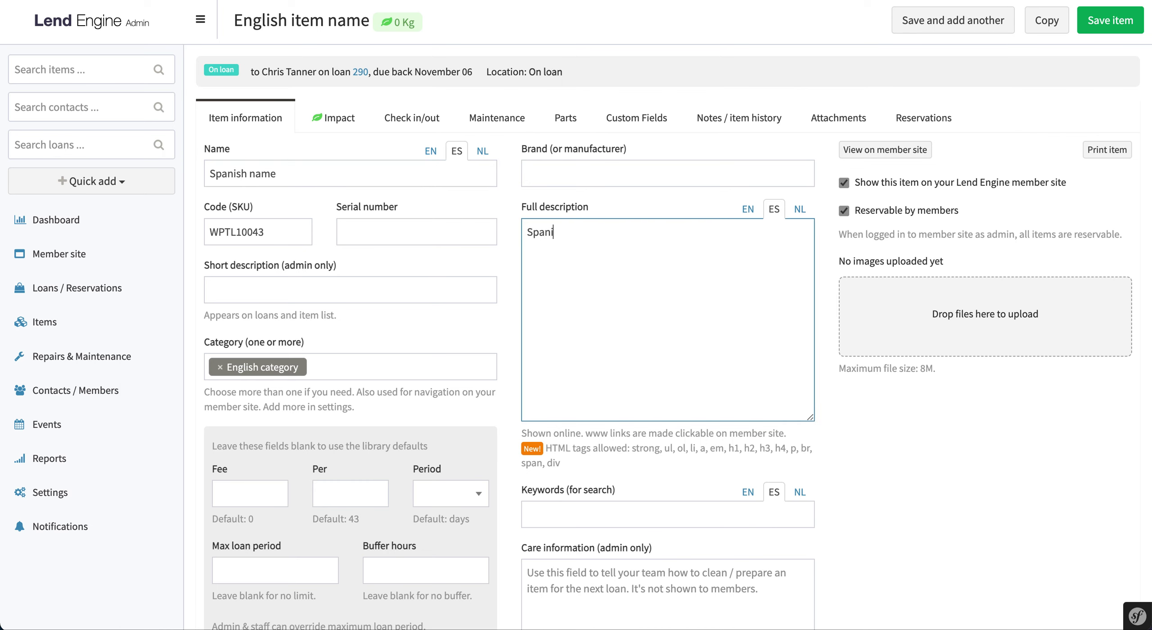
{"action": "type", "text": "description"}
{"action": "left_click", "coordinate": [483, 150]}
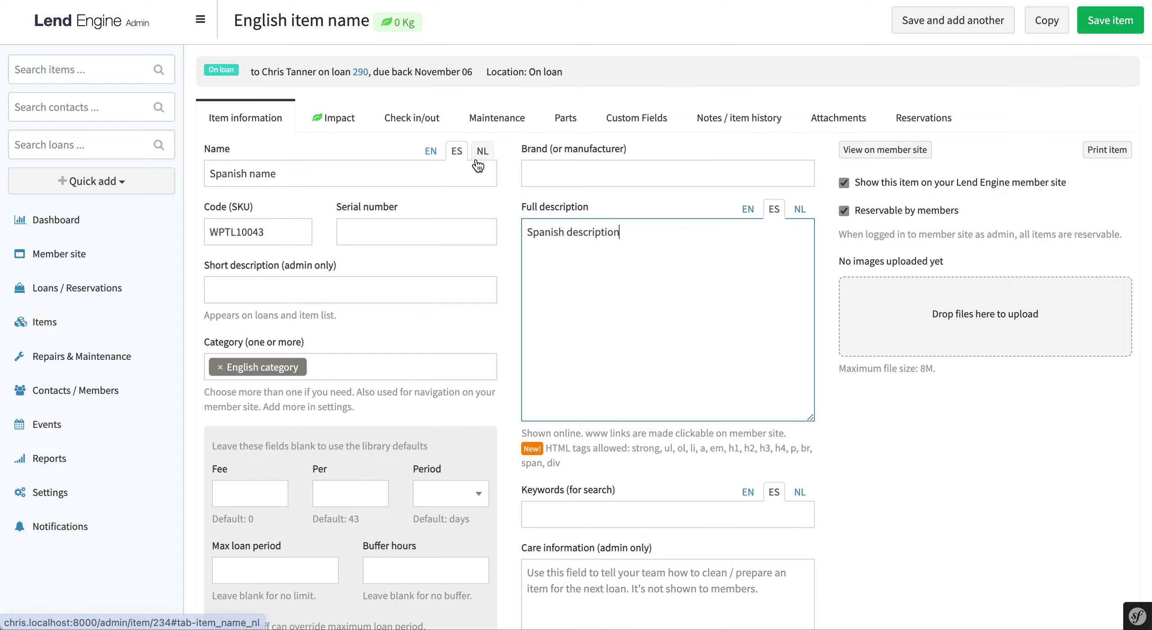
{"action": "left_click", "coordinate": [430, 151]}
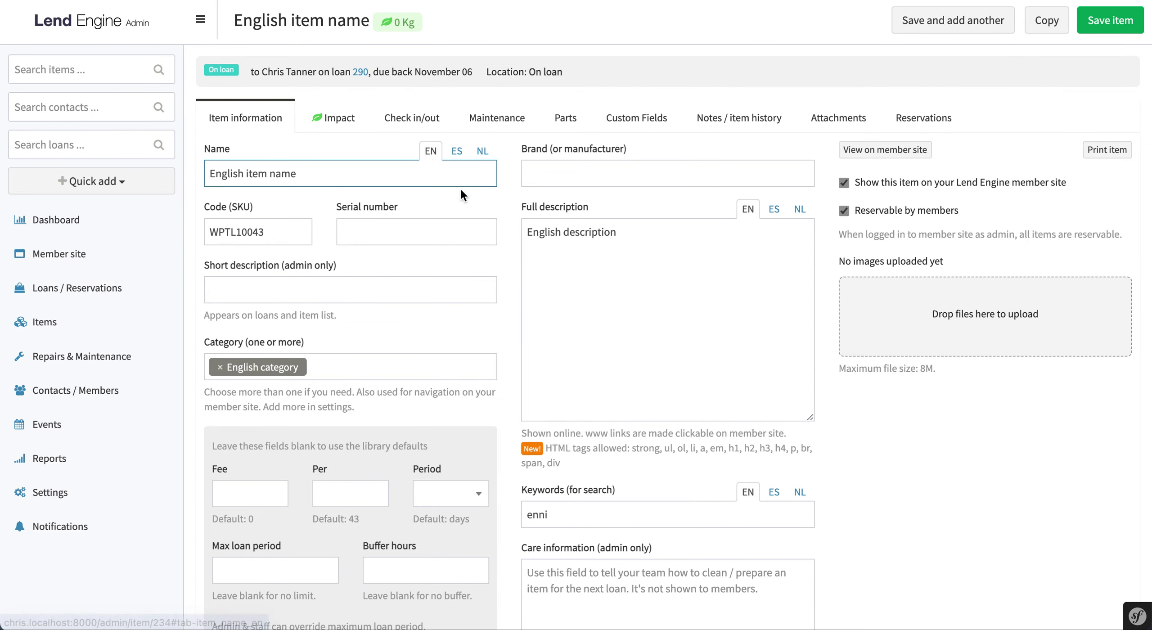